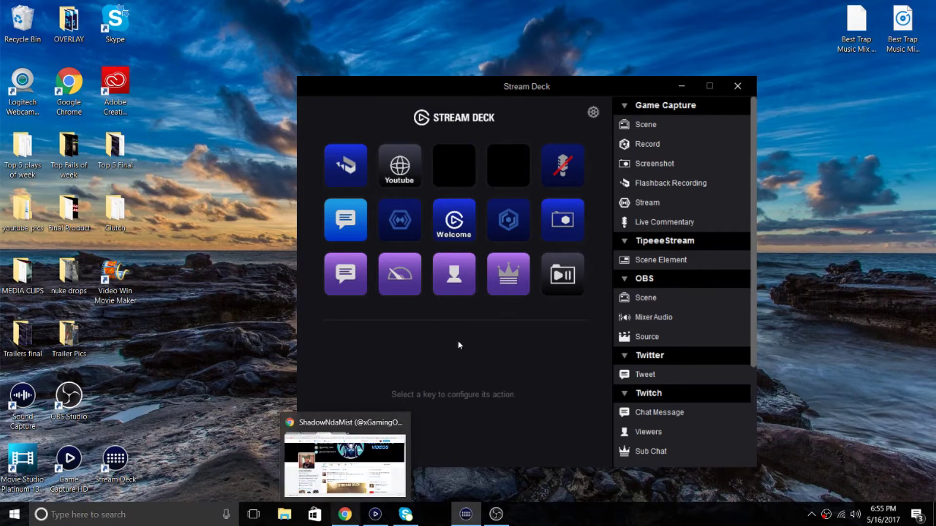
- Bring Chrome forward and switch to the Elgato downloads tab listing Stream Deck 1.0.1
click(349, 518)
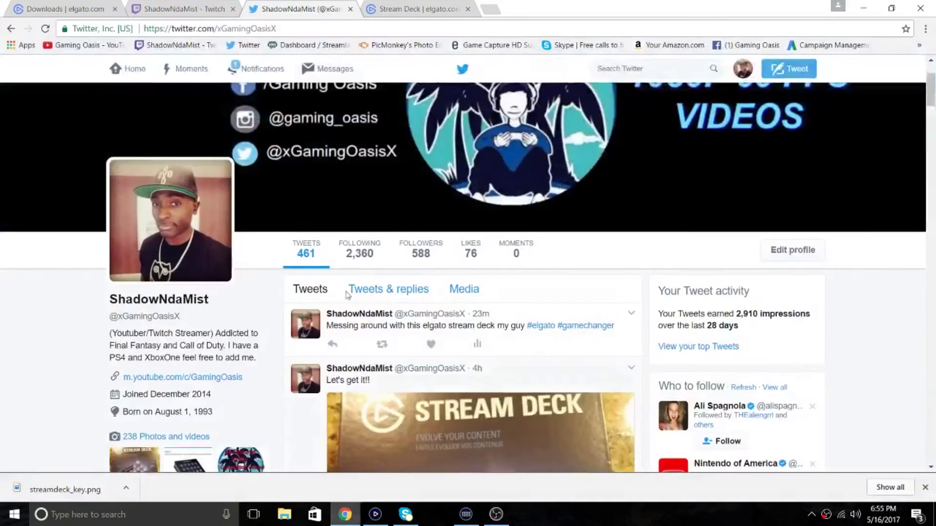
click(109, 6)
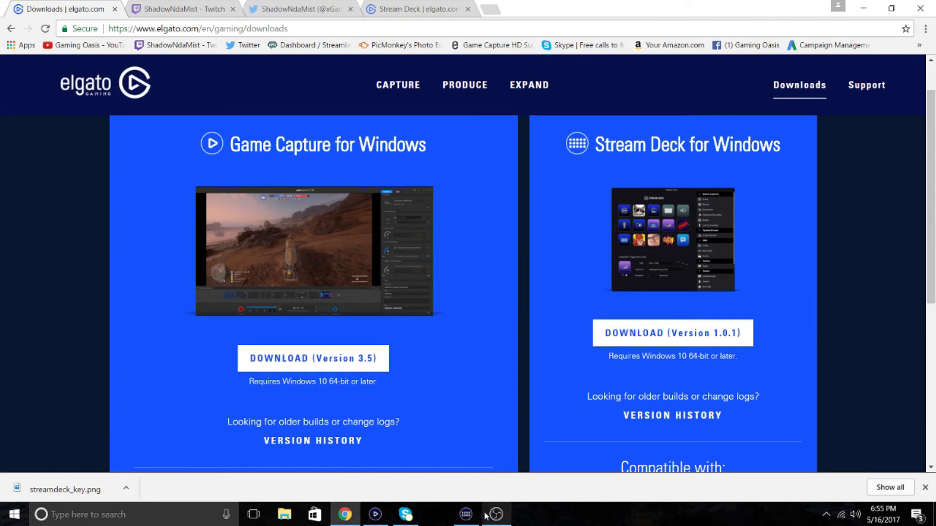
- Bring up Stream Deck and drop a Screenshot action onto an empty key
mouse_move(465, 515)
click(458, 458)
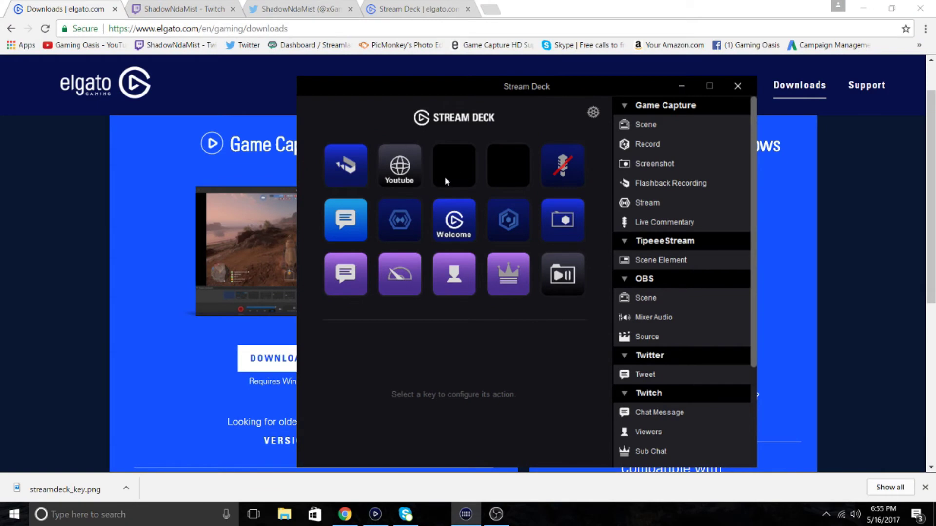
click(359, 280)
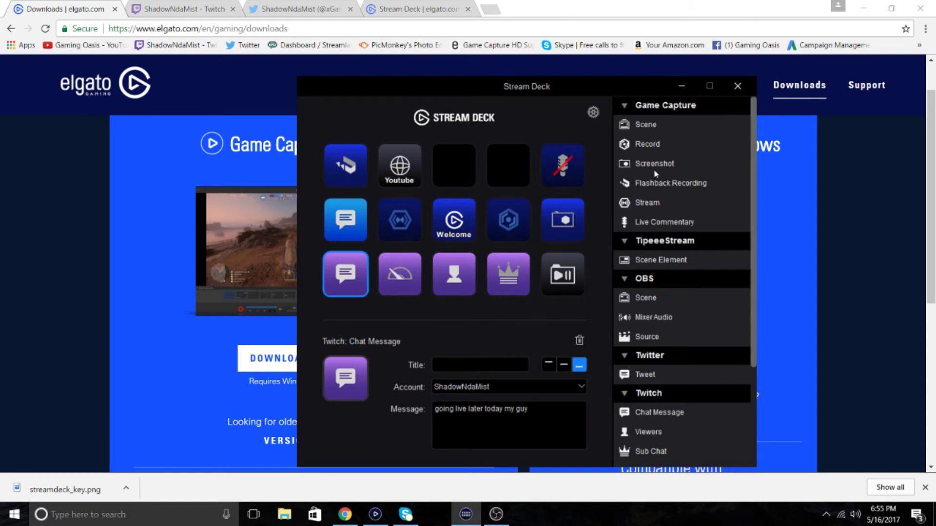
drag(654, 168, 517, 166)
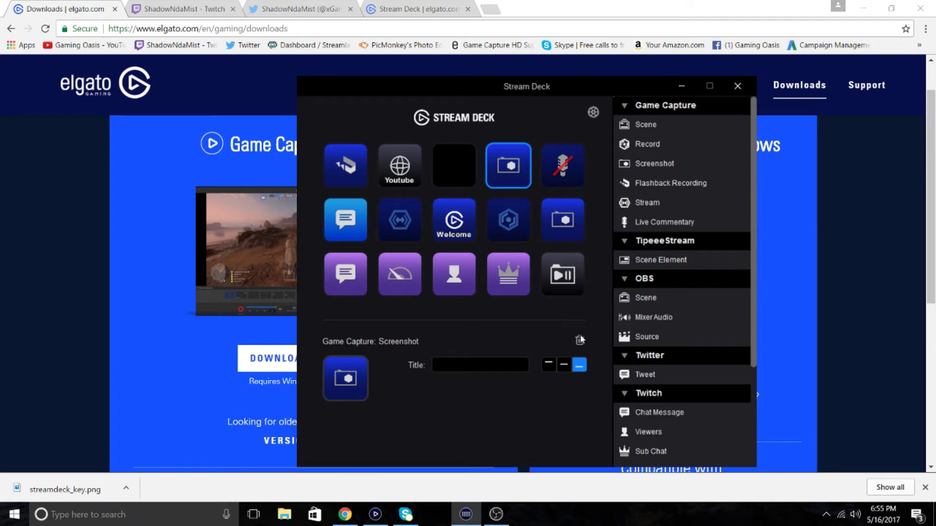
- Delete the Screenshot key and select the top-left folder key holding four items
click(579, 340)
click(478, 287)
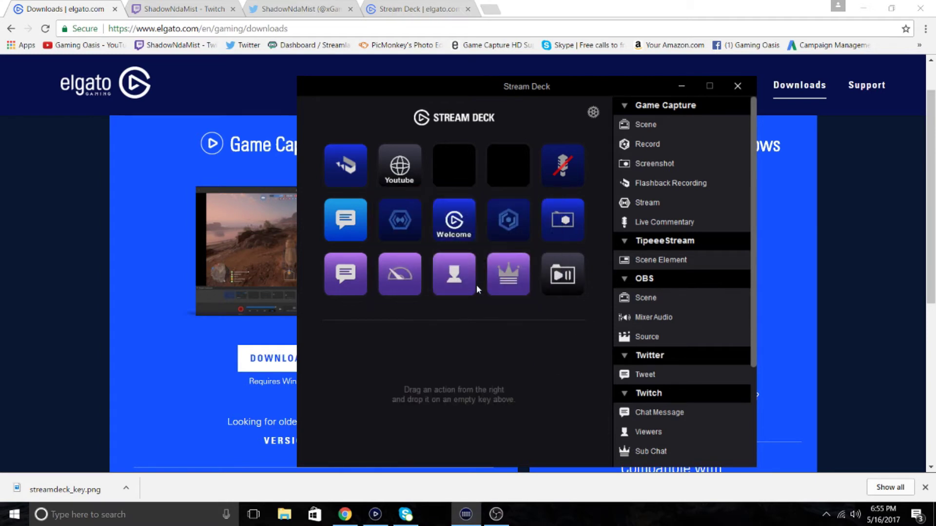
click(345, 167)
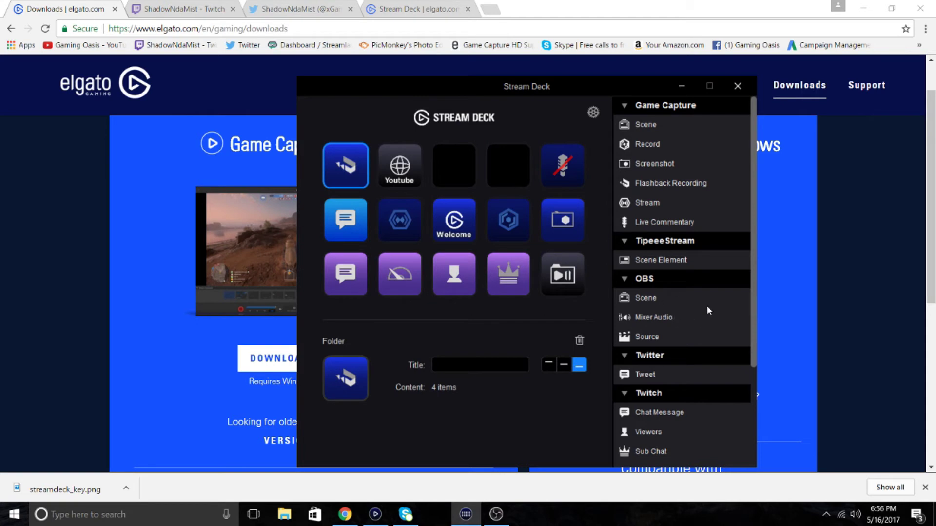
mouse_move(664, 189)
mouse_down()
mouse_move(354, 169)
mouse_move(361, 231)
mouse_up()
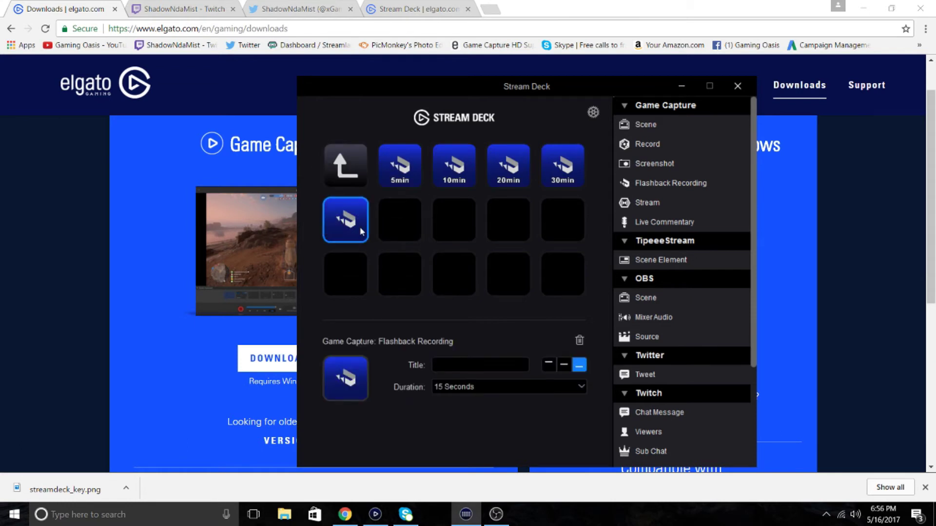
click(579, 340)
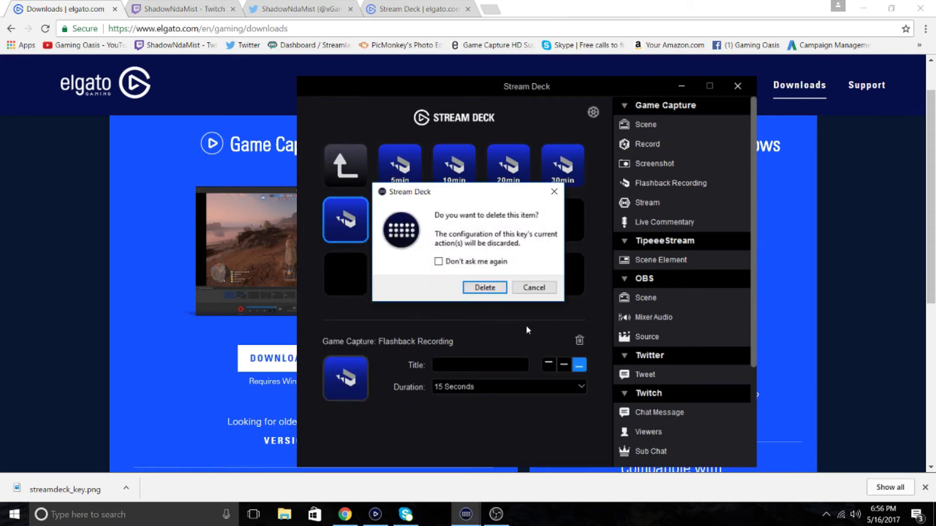
click(485, 287)
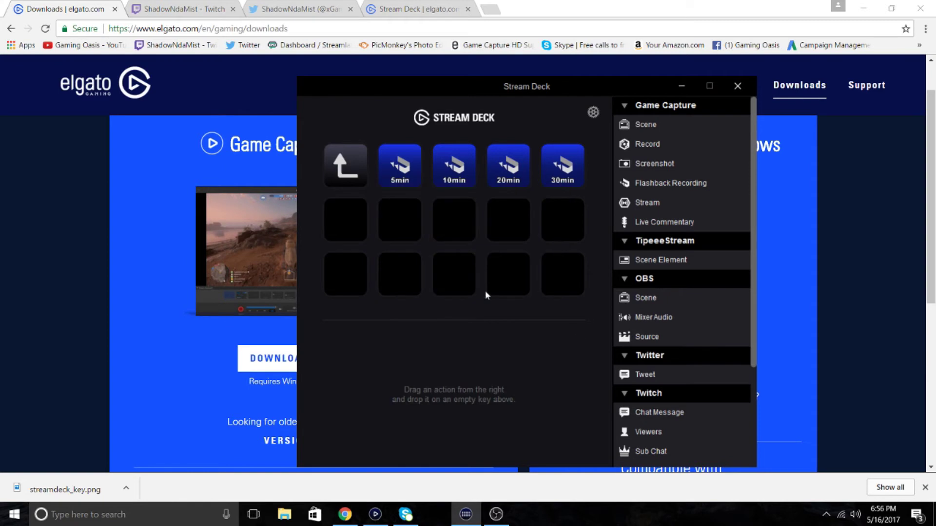
click(343, 169)
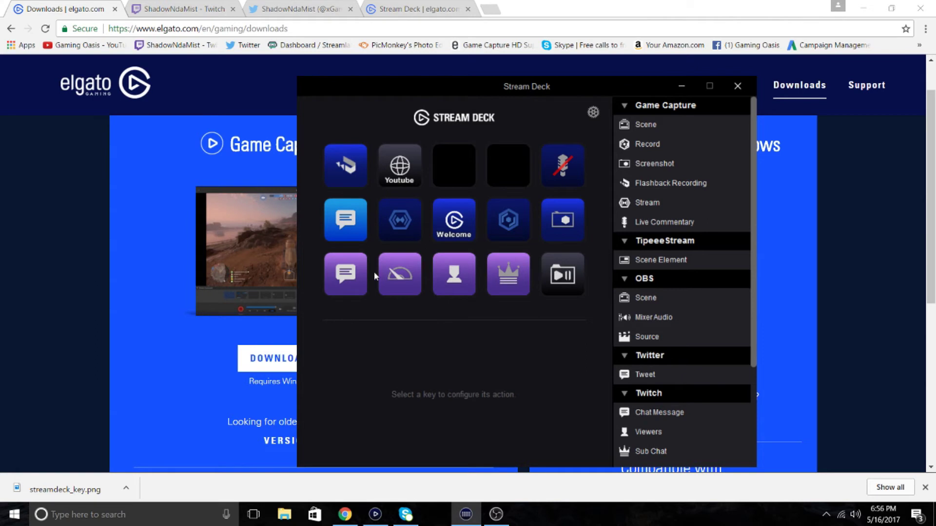
click(351, 274)
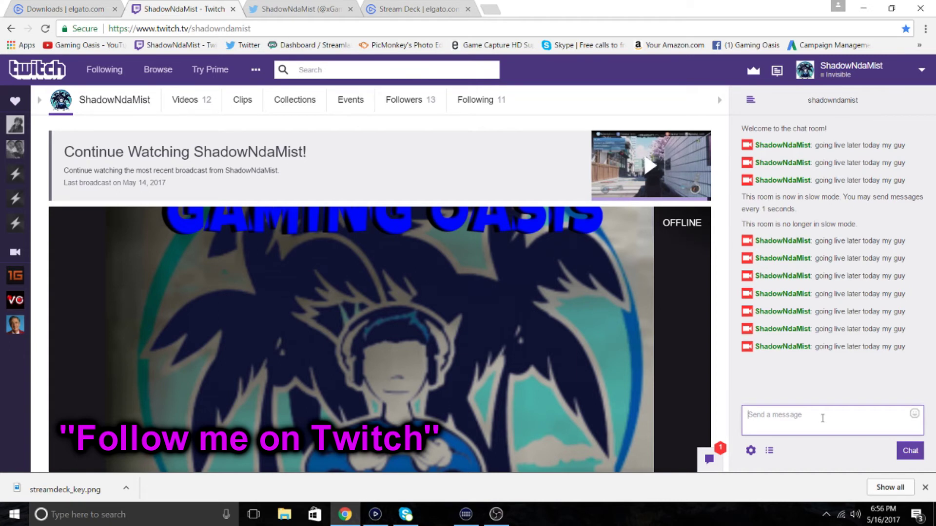
- Check Twitter, then Twitch chat for 'going live later today my guy', and bring Stream Deck forward
click(293, 8)
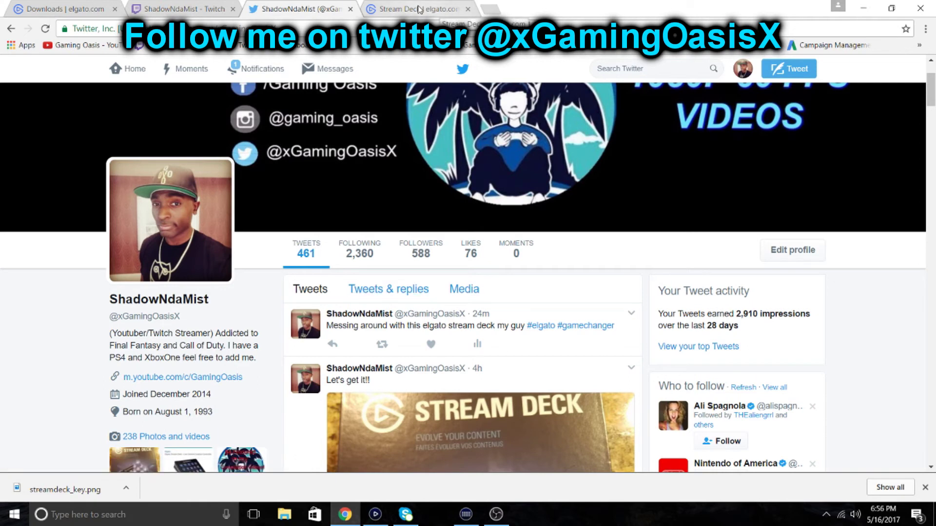
click(188, 4)
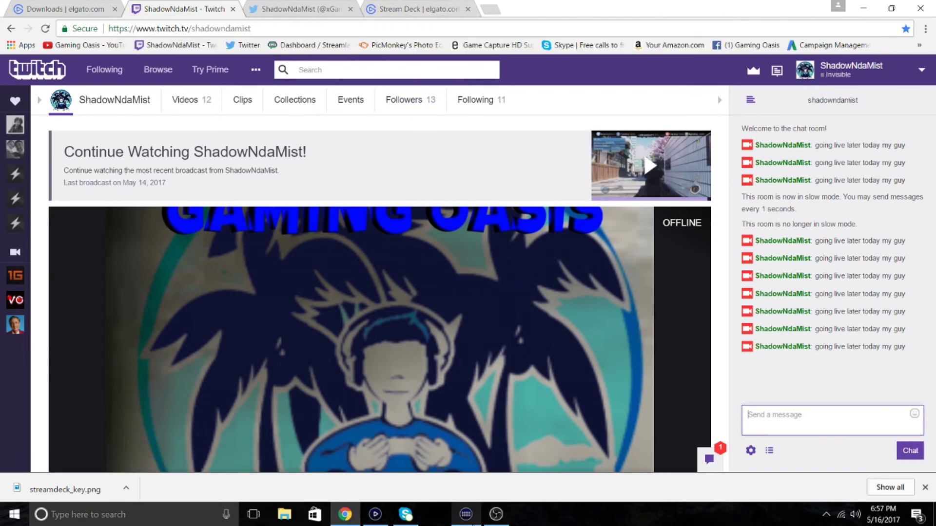
click(466, 514)
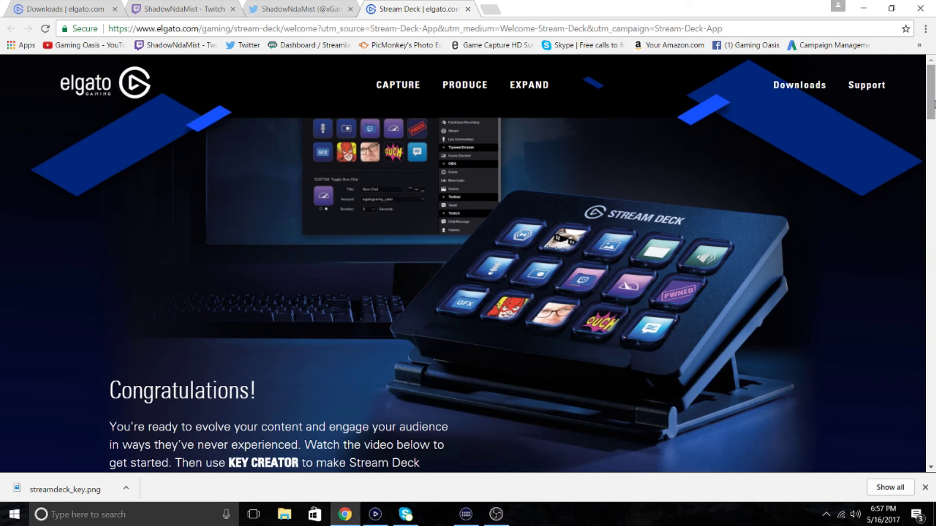
mouse_move(934, 104)
mouse_down()
mouse_move(932, 385)
mouse_move(899, 168)
mouse_up()
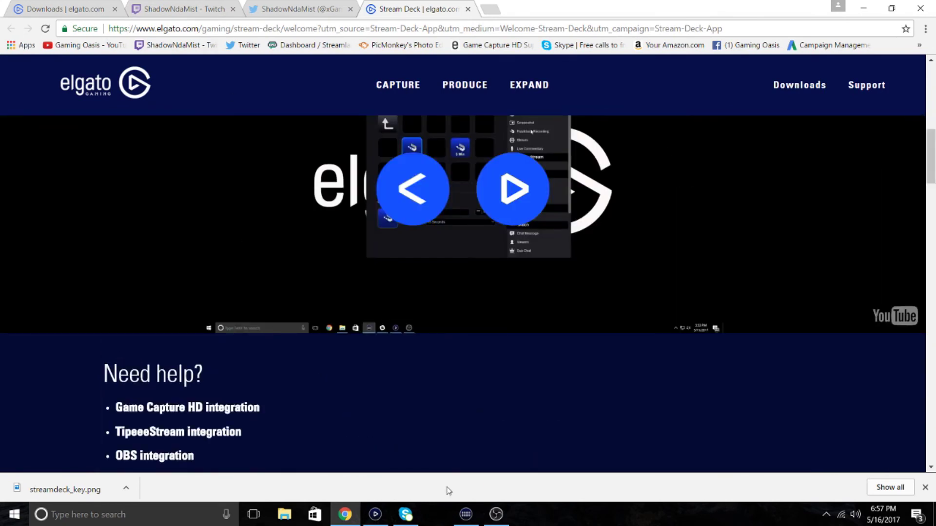
- Browse the chat key's account options in Stream Deck, keeping Twitter, and close preferences
click(466, 515)
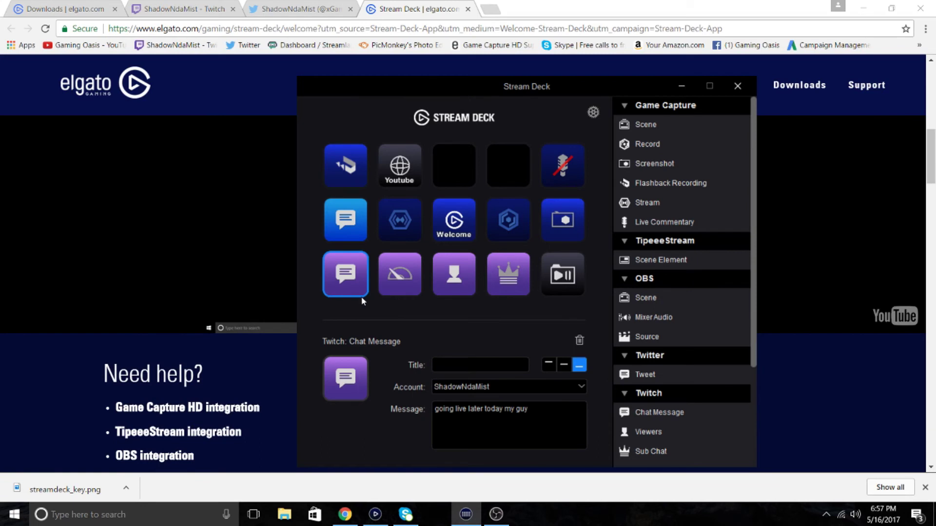
click(560, 388)
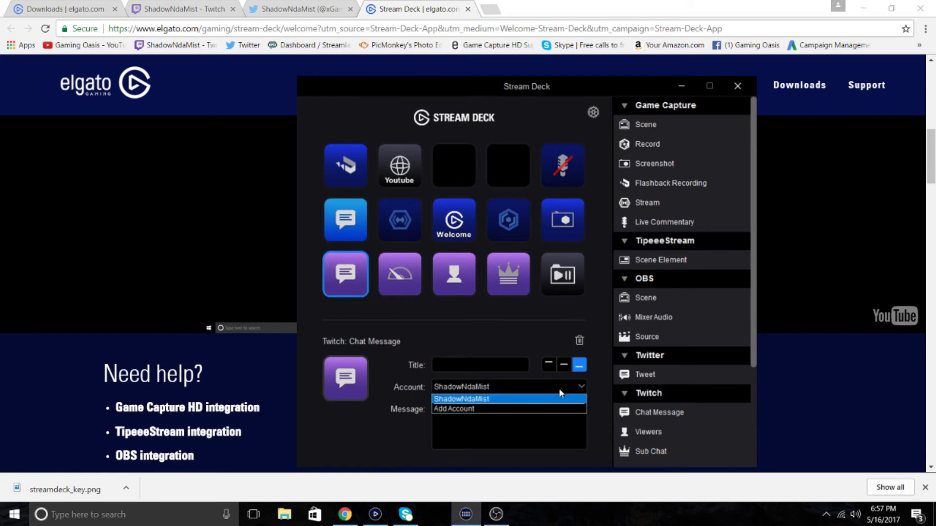
click(511, 410)
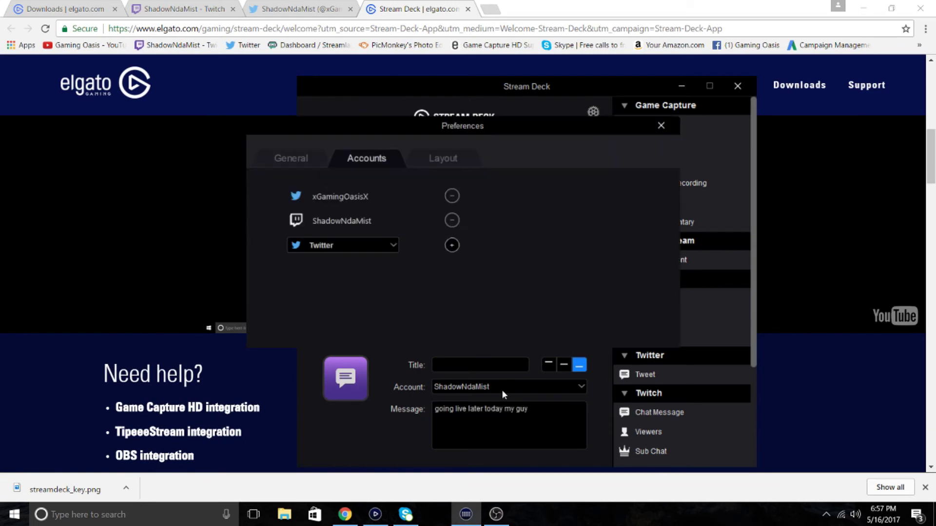
click(365, 247)
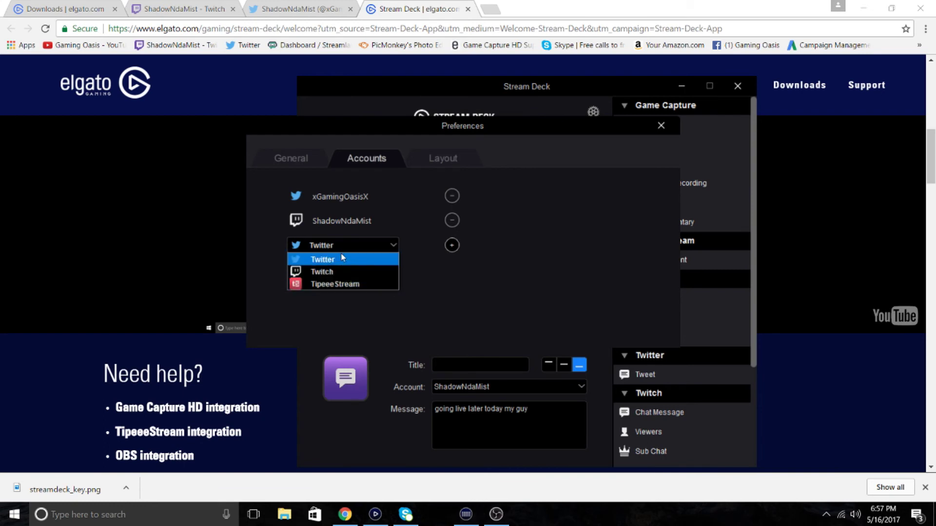
click(356, 249)
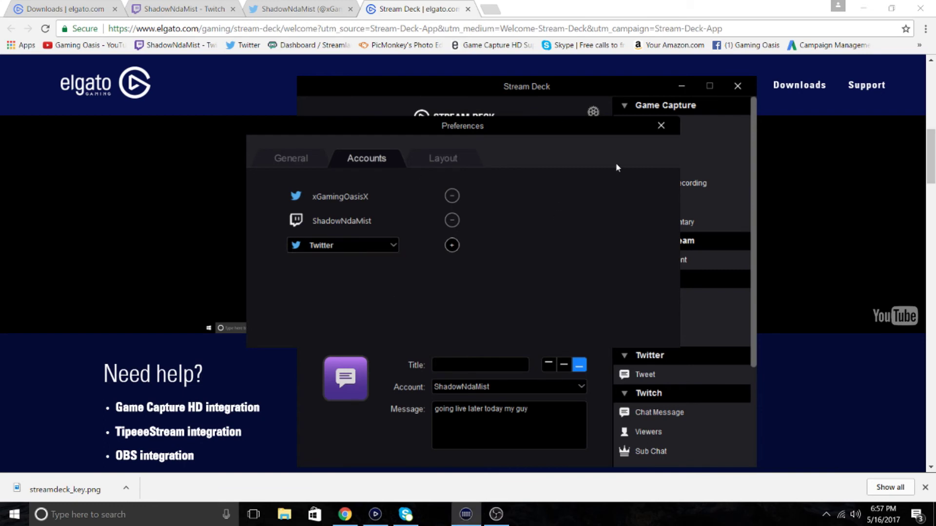
click(661, 126)
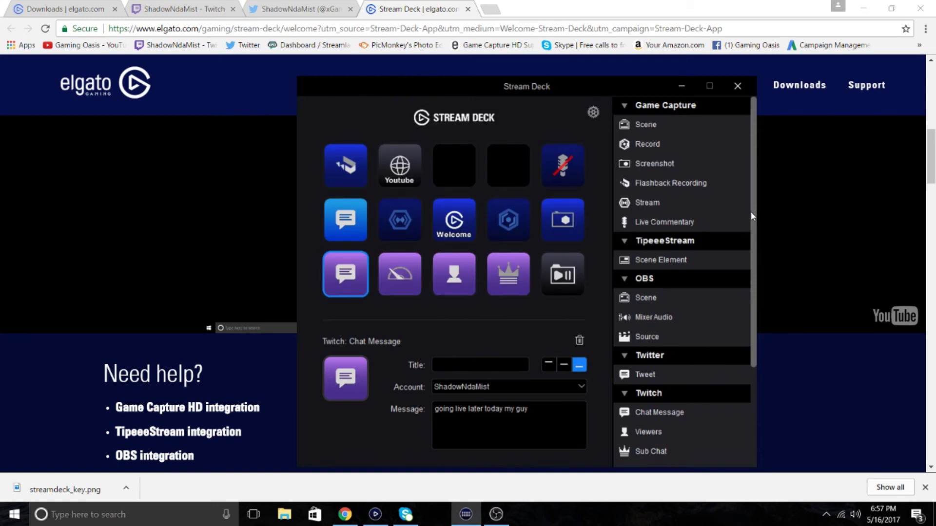
- Select the top-left folder key and bring up its Set From File / Create New Icon menu
drag(750, 213, 750, 315)
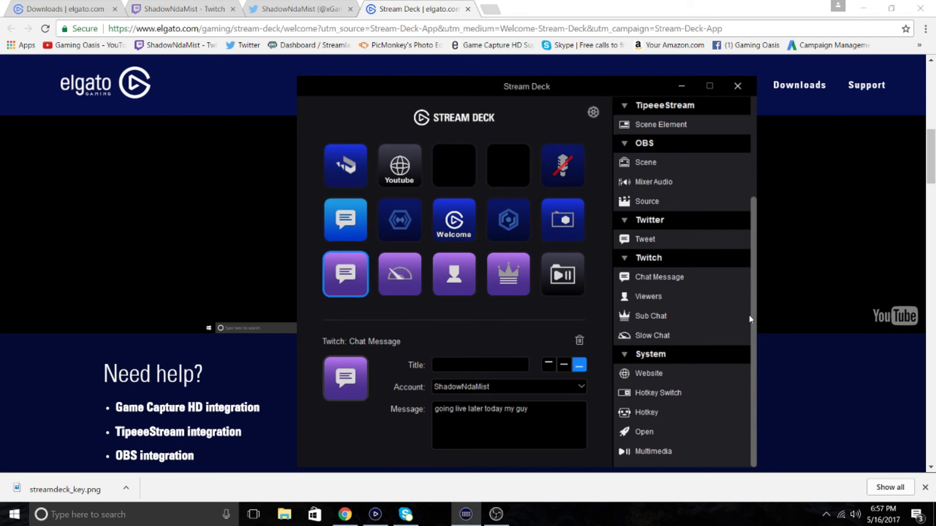
scroll(726, 262, up, 1)
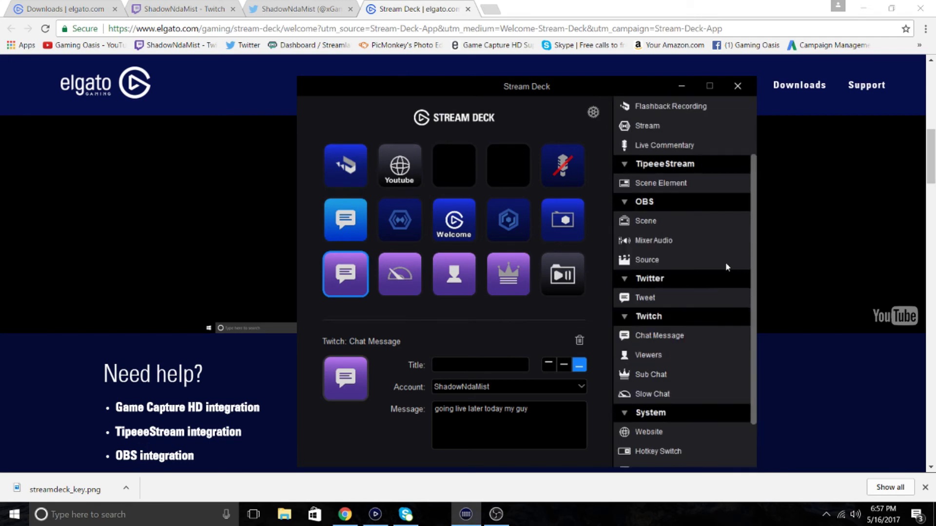
click(339, 162)
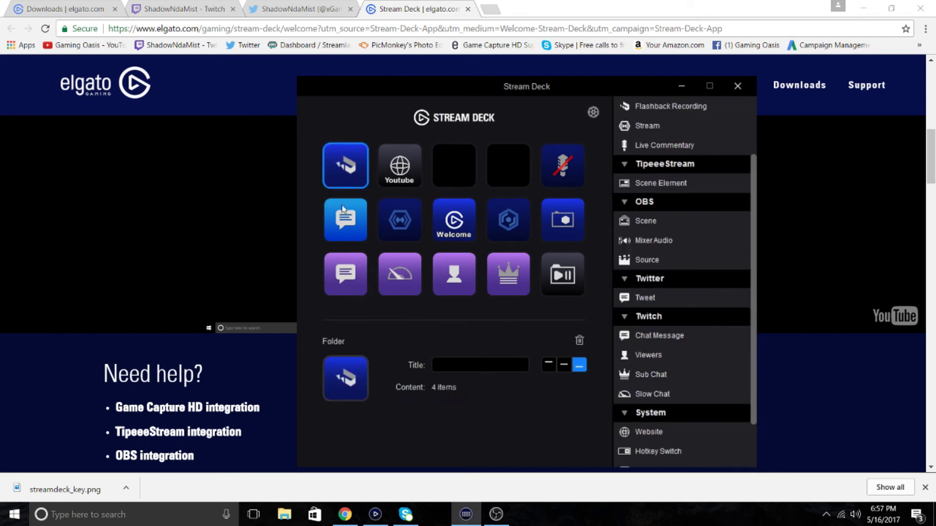
right_click(336, 380)
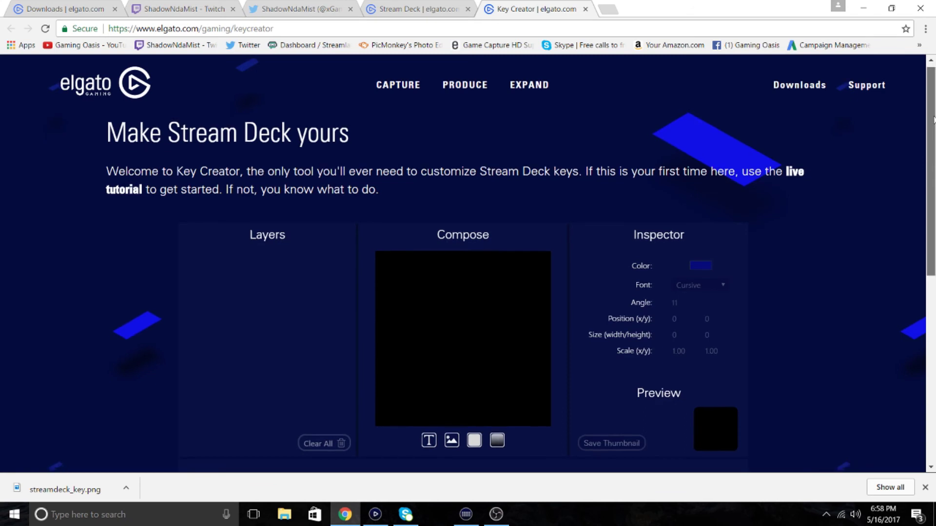
- Try the NEW SUB graphic, then place the Elgato logo filling the key canvas
drag(934, 119, 934, 246)
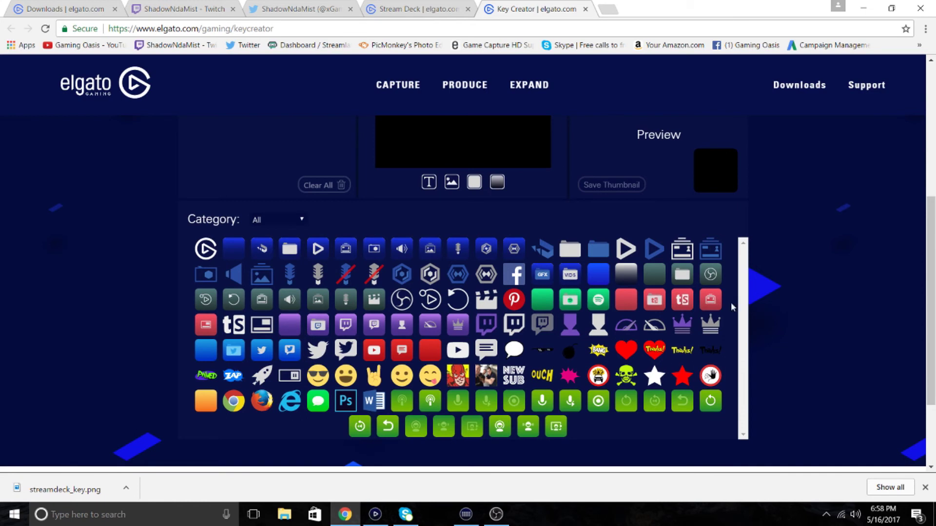
mouse_move(514, 375)
mouse_down()
mouse_move(447, 67)
mouse_move(445, 154)
mouse_up()
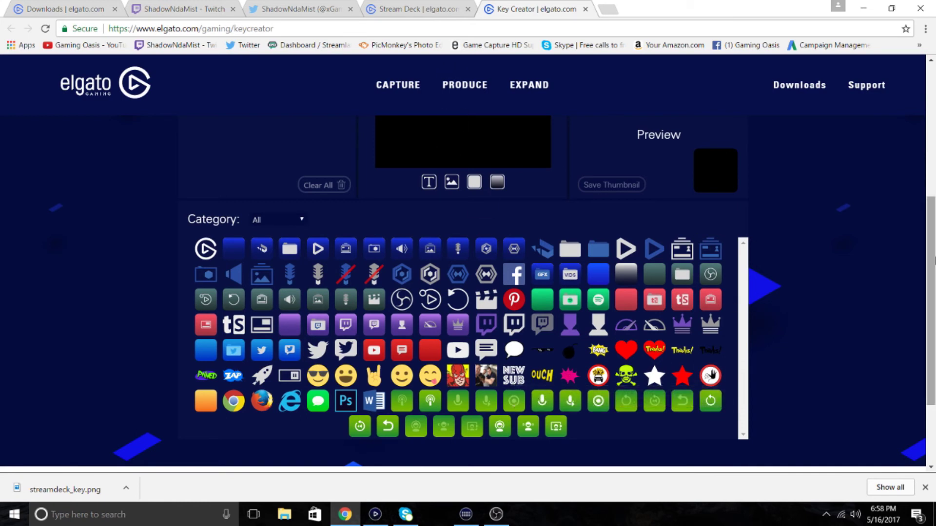
mouse_move(934, 261)
mouse_down()
mouse_move(920, 216)
mouse_move(921, 224)
mouse_up()
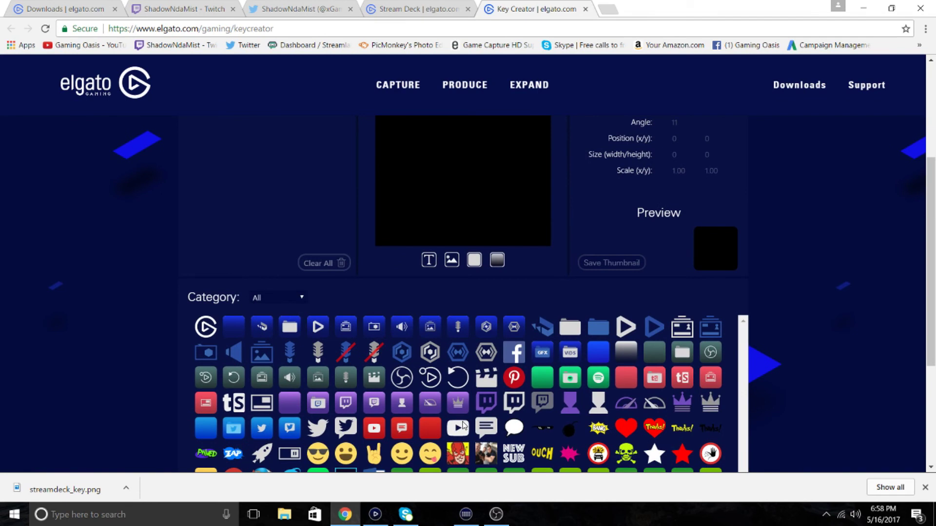
drag(208, 328, 449, 183)
click(205, 330)
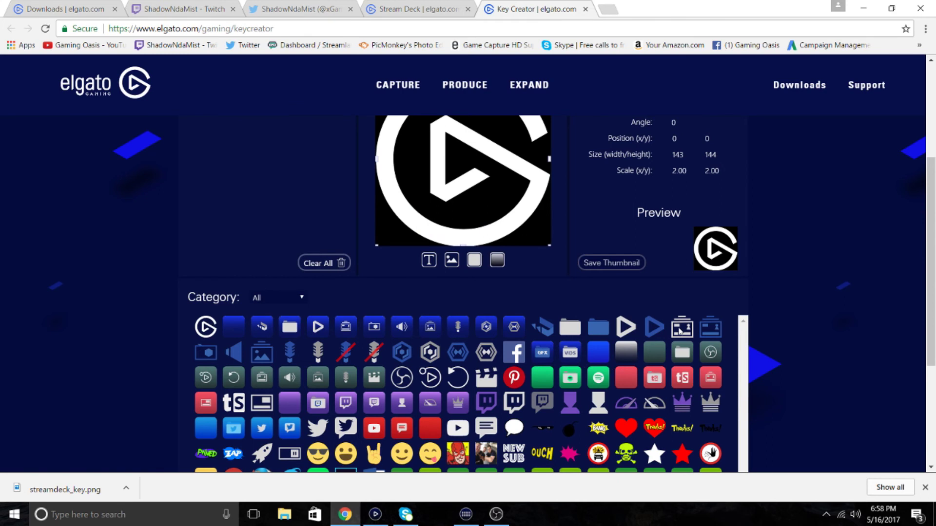
- Add NEW SUB over the Elgato Gaming logo, then Clear All layers for an empty canvas
drag(931, 244, 933, 286)
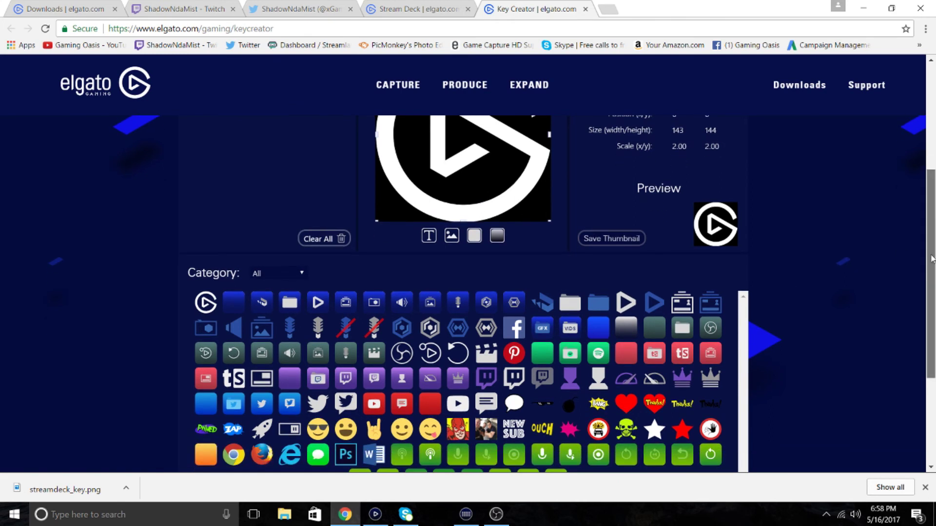
click(520, 375)
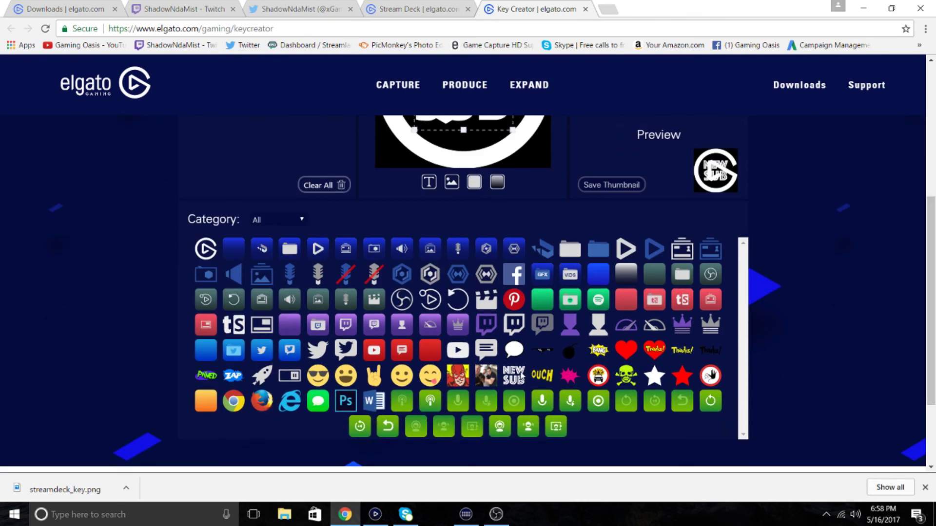
drag(932, 307, 932, 232)
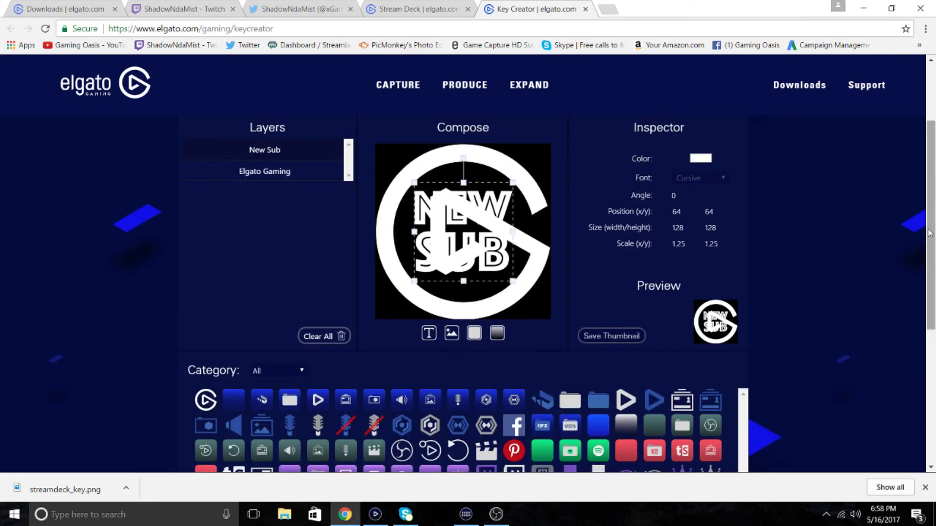
click(405, 233)
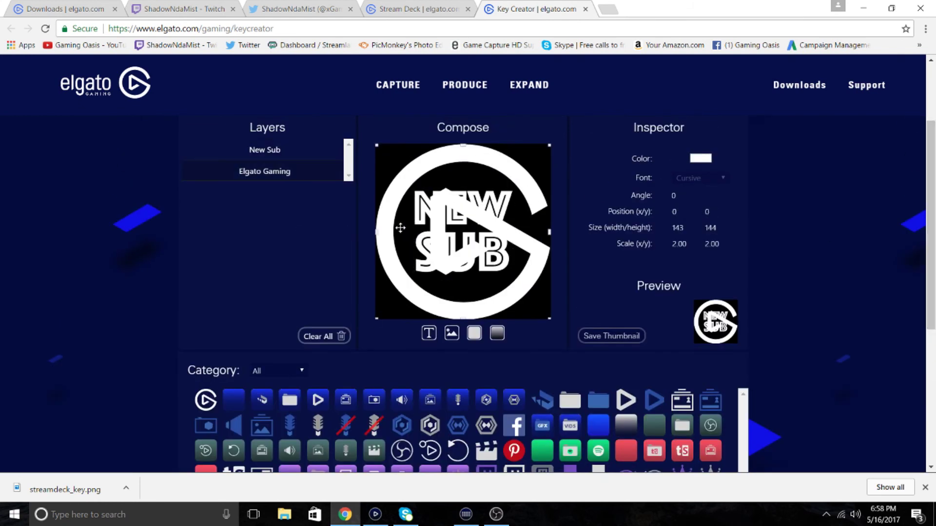
click(320, 336)
scroll(321, 336, down, 1)
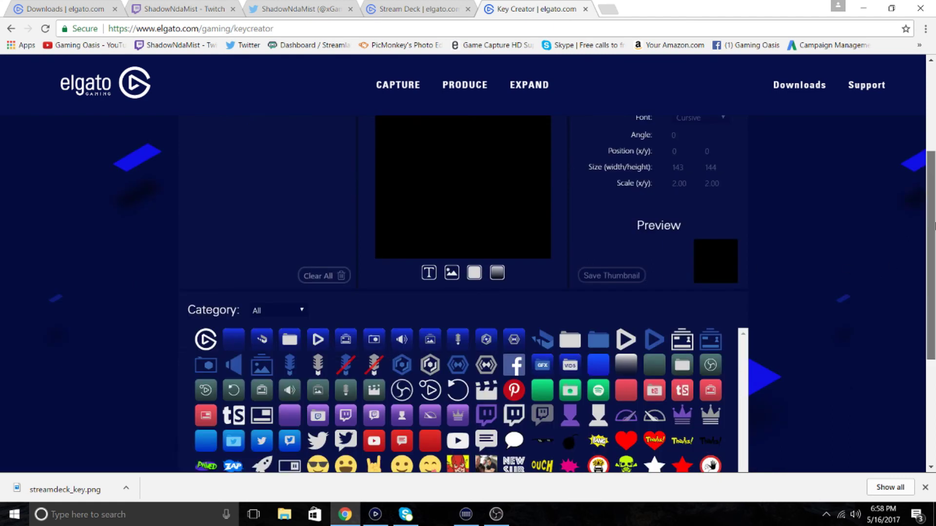
scroll(926, 292, down, 3)
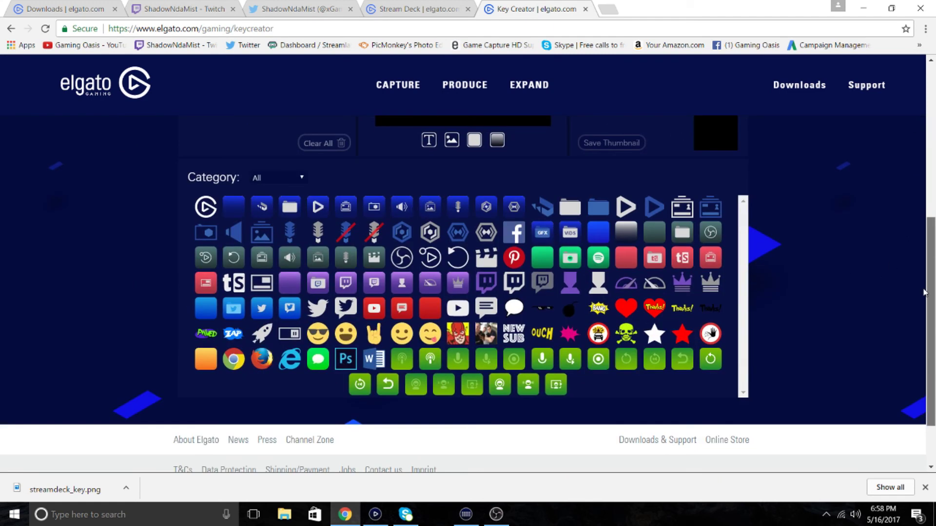
- Add NEW SUB and the rock-horns emoji, text upper left and hand lower right
click(513, 342)
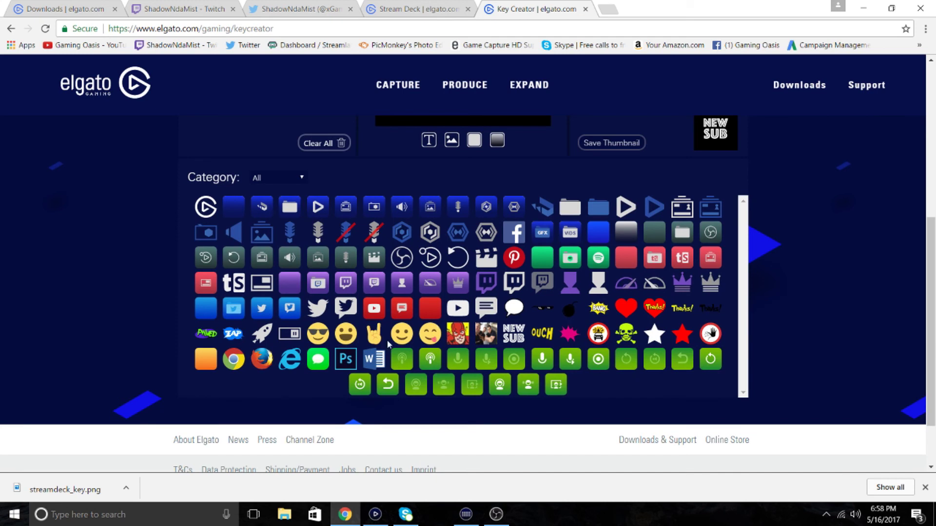
click(371, 334)
drag(931, 260, 934, 155)
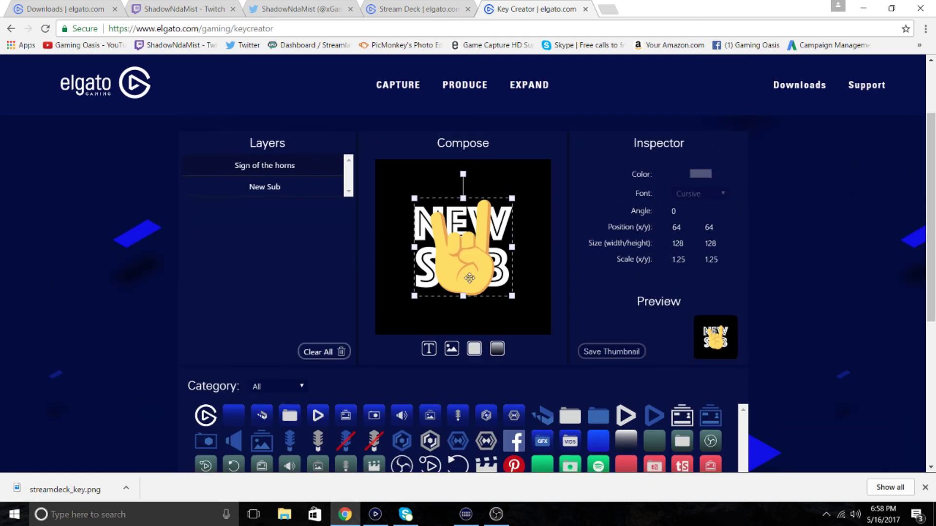
drag(463, 248, 497, 291)
drag(444, 231, 402, 192)
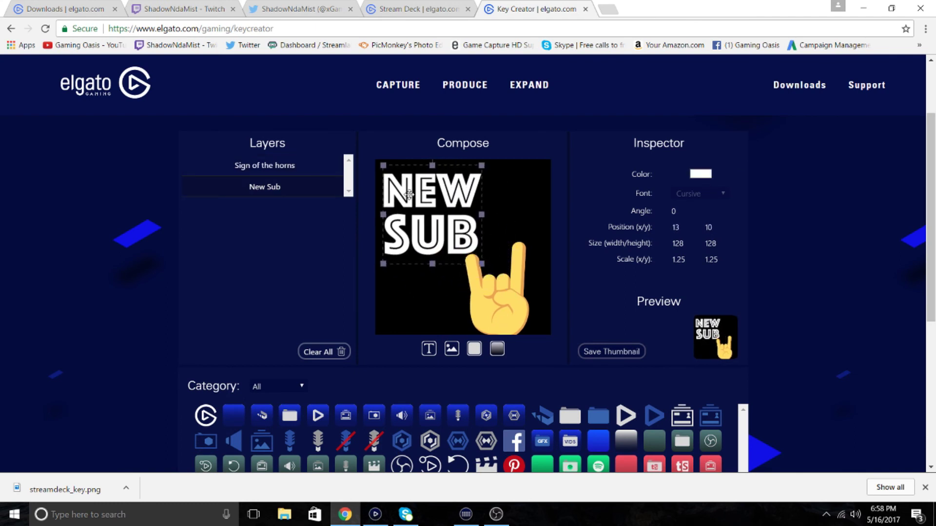
- Raise the rock-horns hand slightly and save the key design as a thumbnail image
click(489, 279)
drag(489, 279, 488, 267)
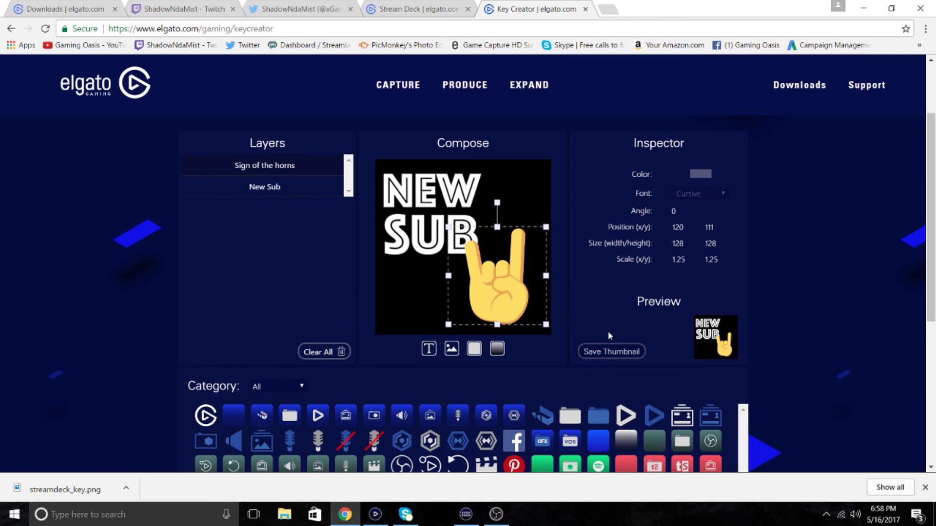
click(603, 353)
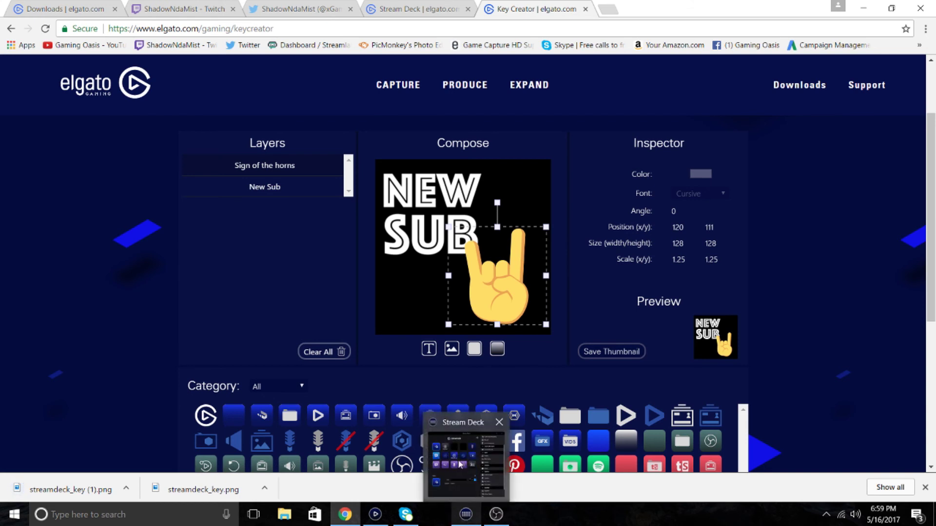
click(466, 515)
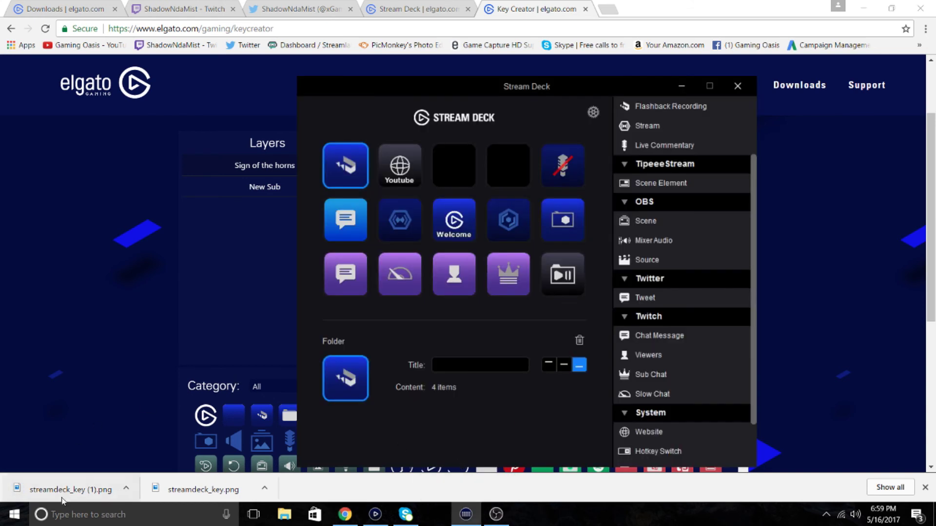
- Drop streamdeck_key (1).png onto the folder key's icon and minimize Chrome
mouse_move(66, 490)
mouse_down()
mouse_move(347, 262)
mouse_move(469, 506)
mouse_move(346, 378)
mouse_up()
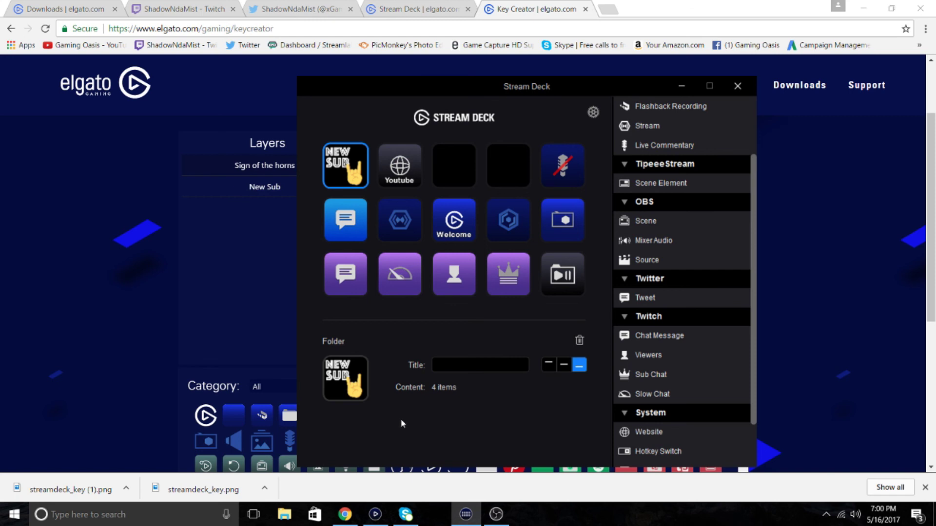
click(873, 9)
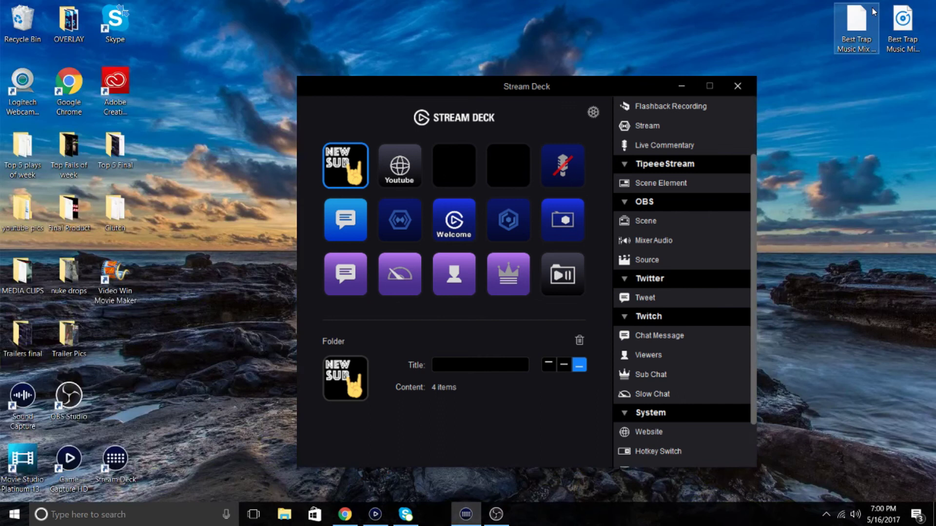